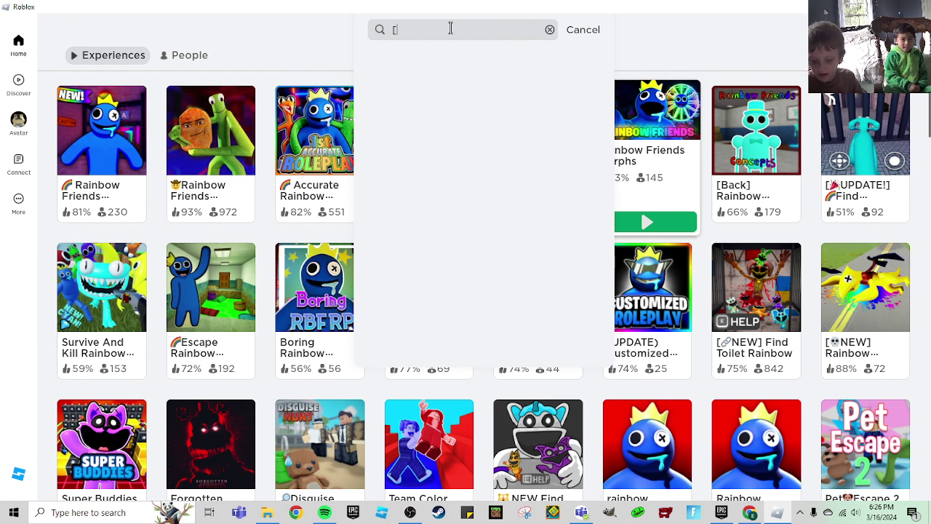
# - Delete the stray character from the Roblox search bar and enter 't' to get suggestions
pyautogui.press('BackSpace')
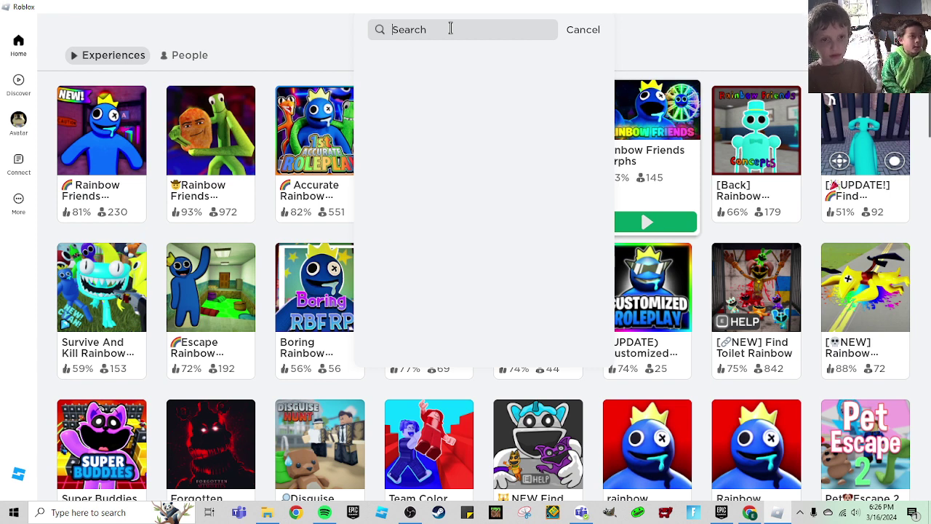
pyautogui.write('t')
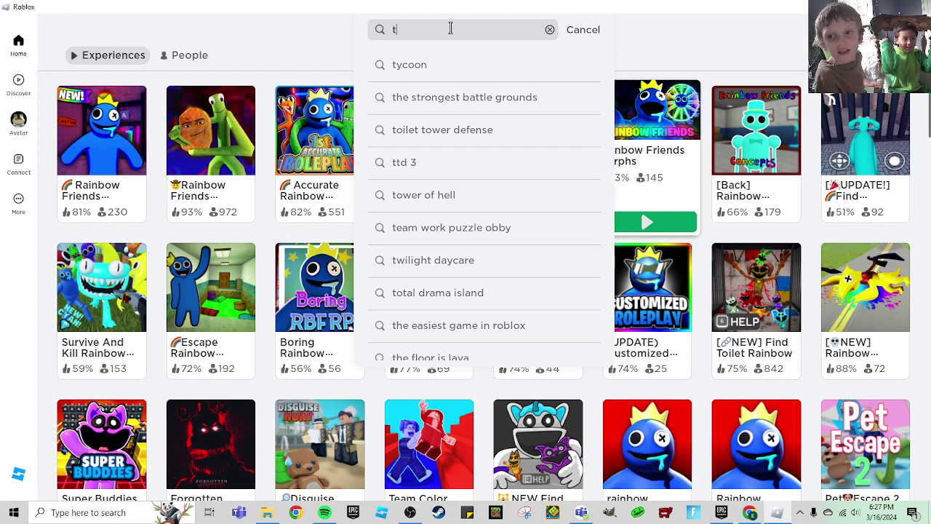
# - Search experiences for 'tower' and open the Blocks n' Props card from the results
pyautogui.press('BackSpace')
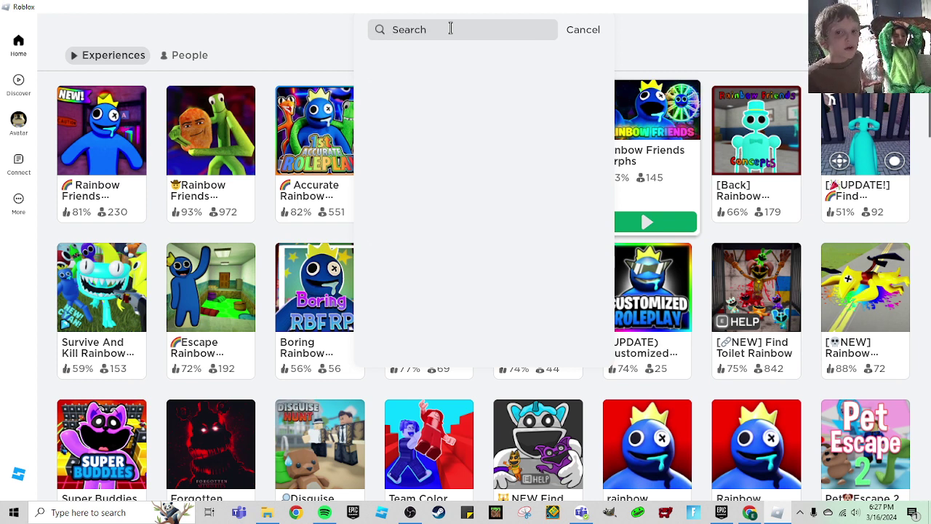
pyautogui.write('t')
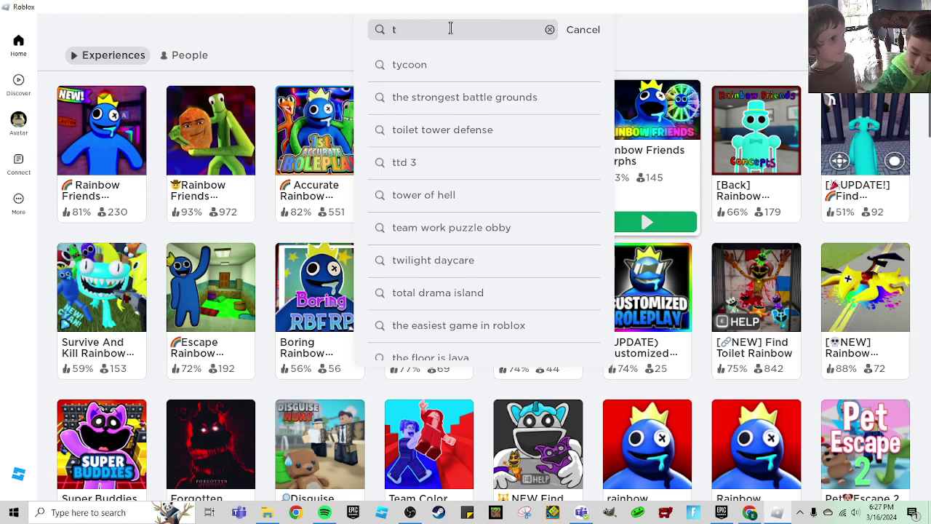
pyautogui.write('ower')
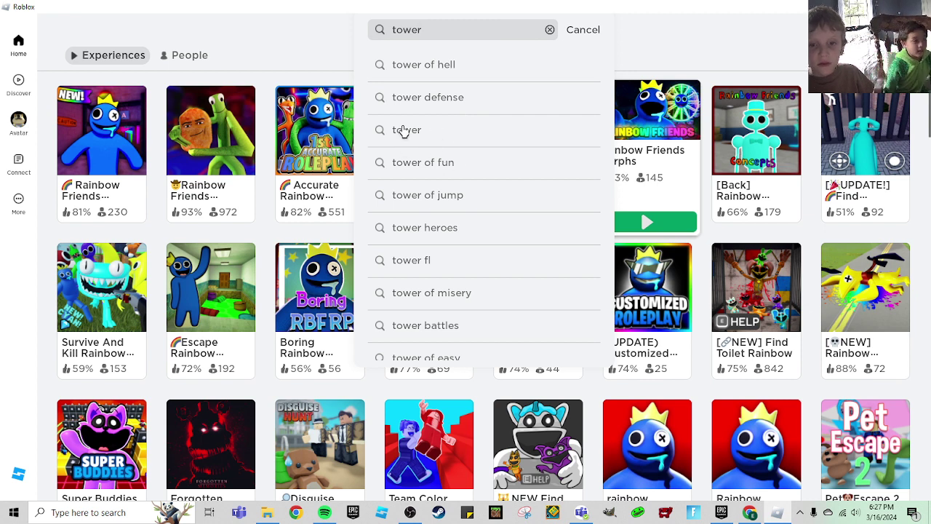
pyautogui.click(405, 131)
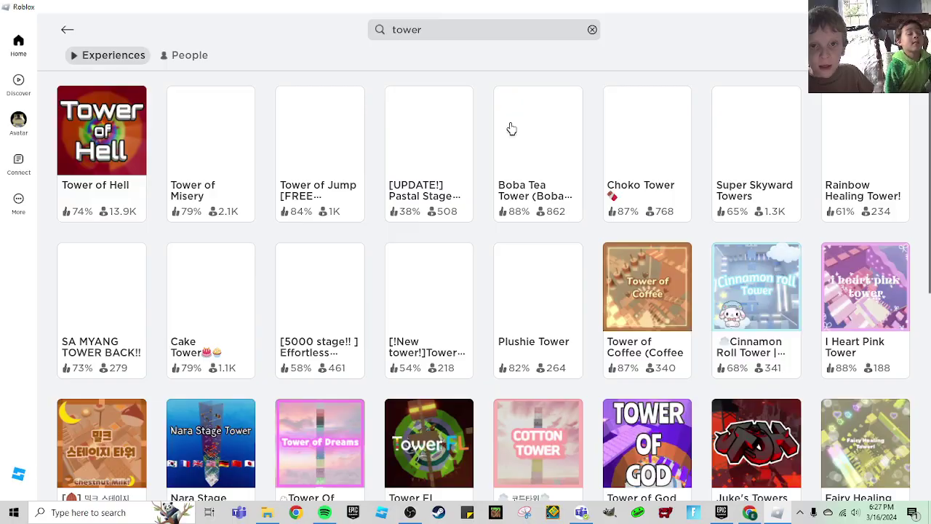
pyautogui.moveTo(320, 145)
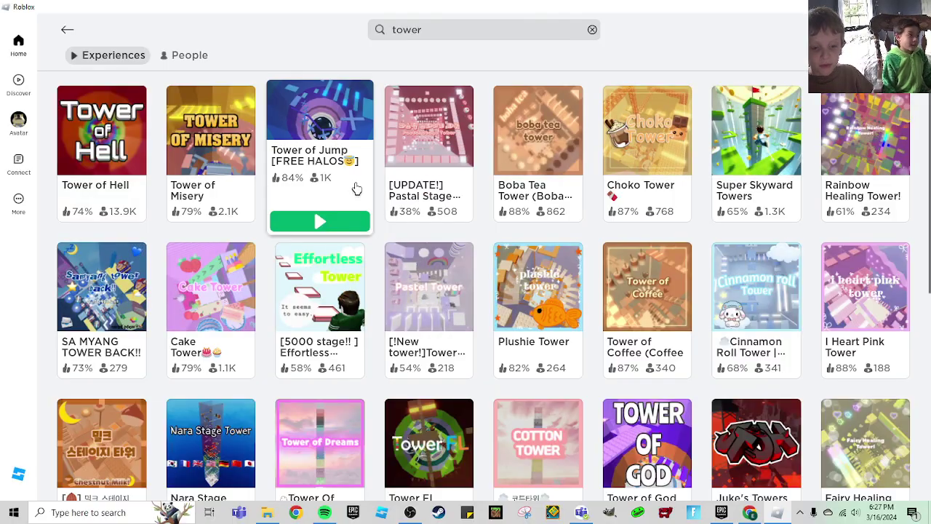
pyautogui.scroll(-3, 356, 189)
pyautogui.scroll(-2, 356, 189)
pyautogui.scroll(-1, 356, 189)
pyautogui.scroll(-2, 356, 189)
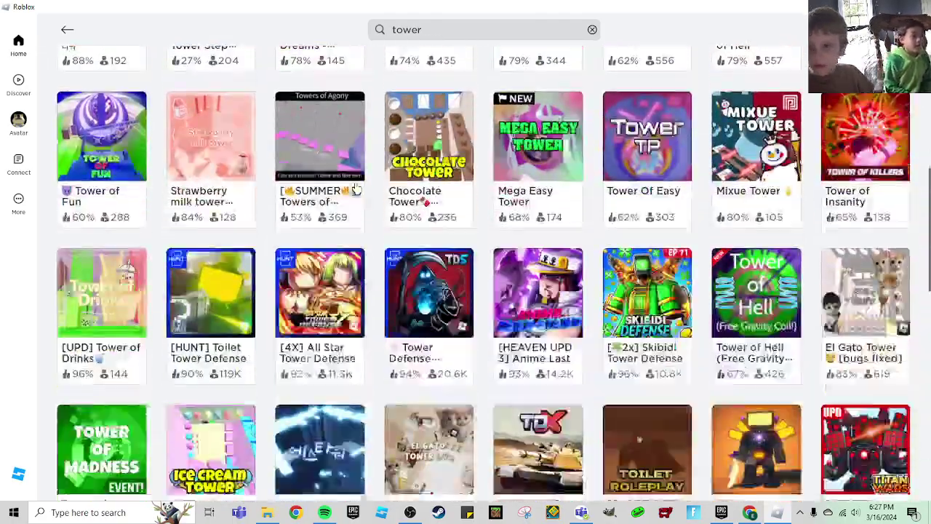
pyautogui.scroll(-4, 356, 189)
pyautogui.scroll(-3, 356, 189)
pyautogui.scroll(-1, 356, 189)
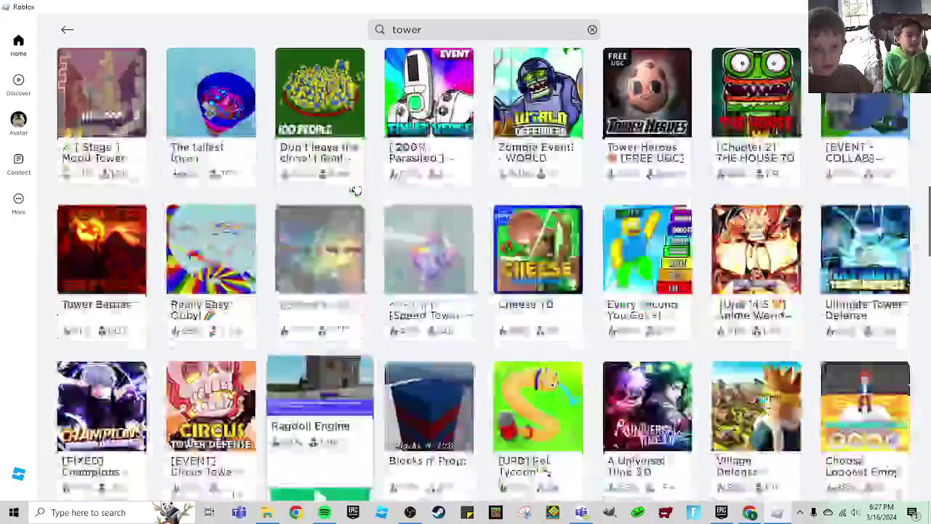
pyautogui.scroll(-2, 356, 189)
pyautogui.scroll(-1, 357, 189)
pyautogui.scroll(-1, 356, 189)
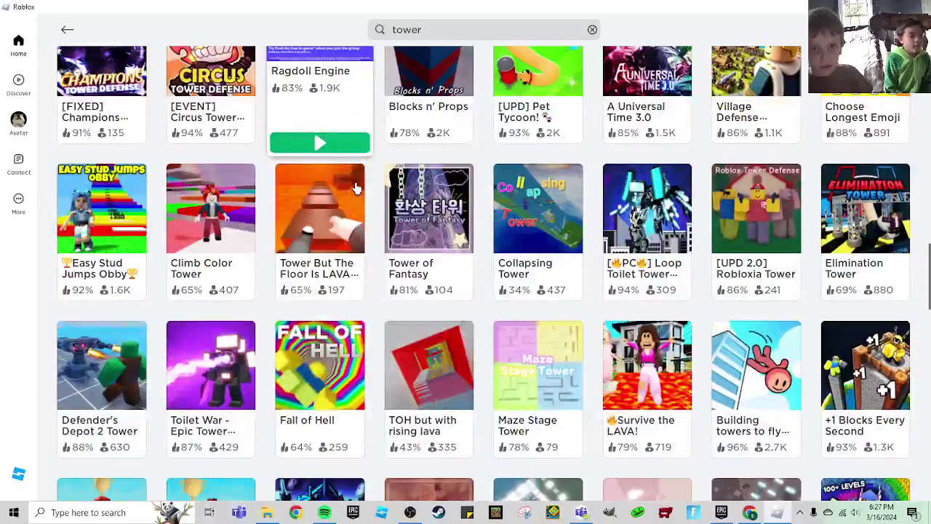
pyautogui.scroll(1, 356, 190)
pyautogui.scroll(2, 356, 189)
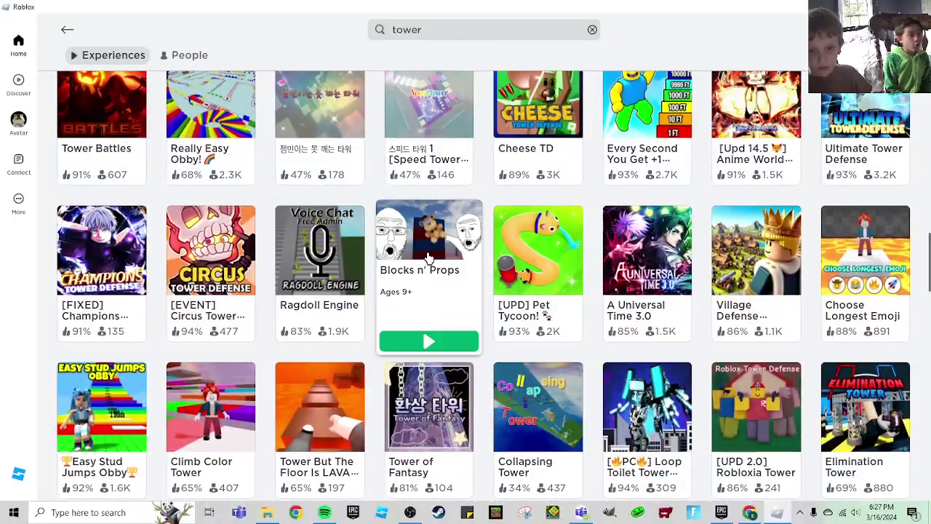
pyautogui.click(429, 260)
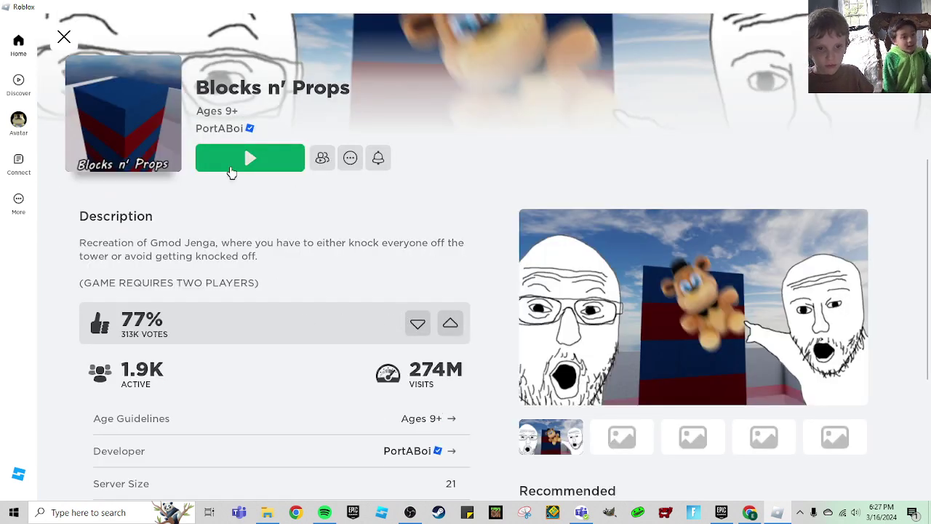
# - Join a Blocks n' Props server, walk to the tower, look around, and jump onto it
pyautogui.click(231, 168)
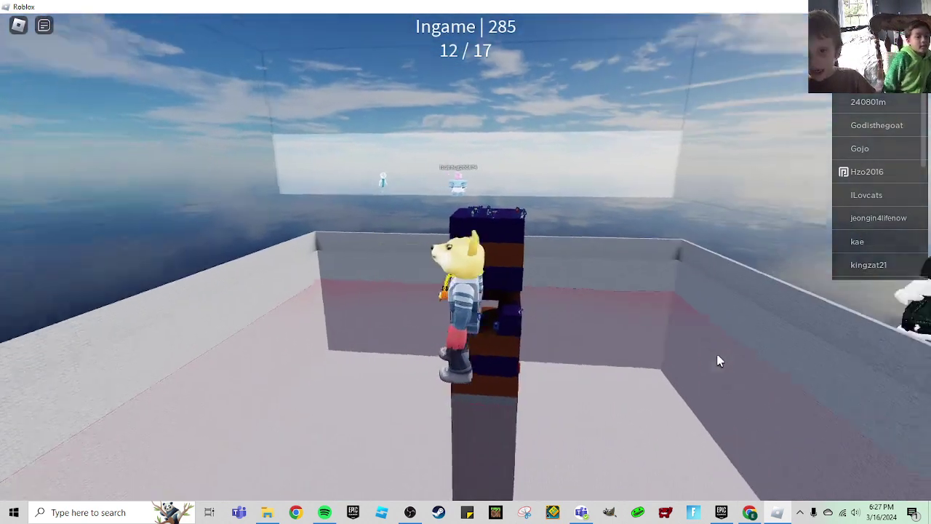
pyautogui.press('w')
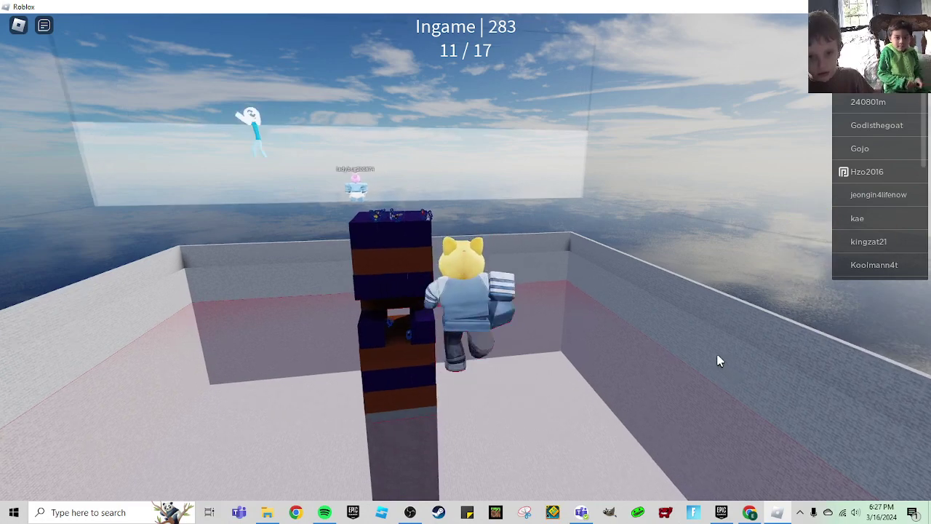
pyautogui.press('Left')
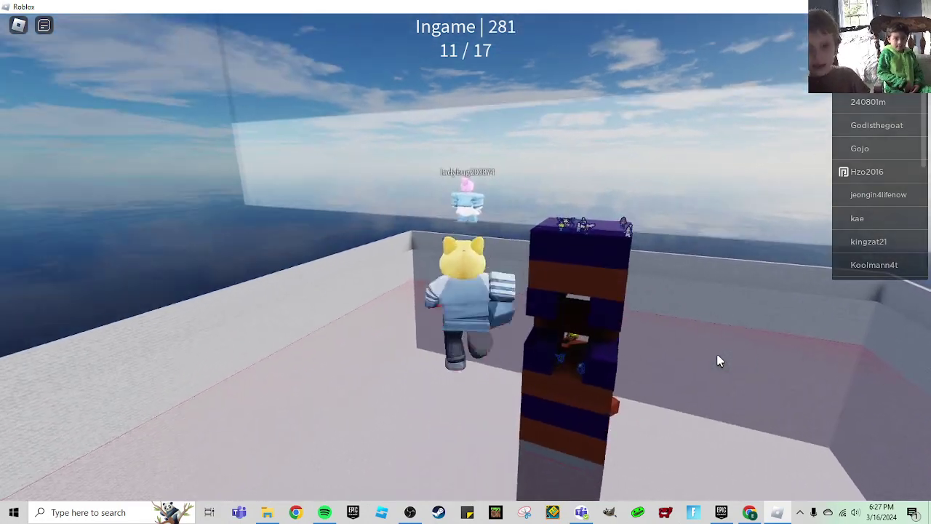
pyautogui.press('Right')
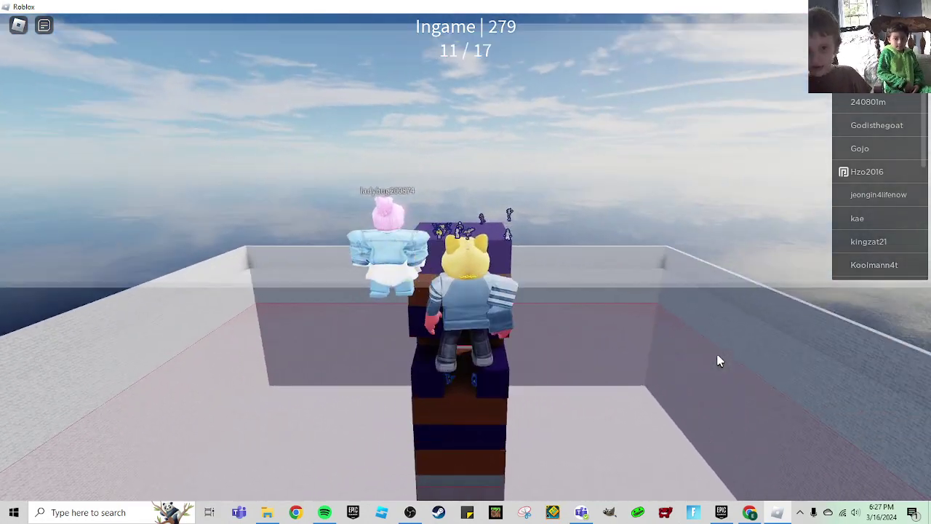
pyautogui.press('Left')
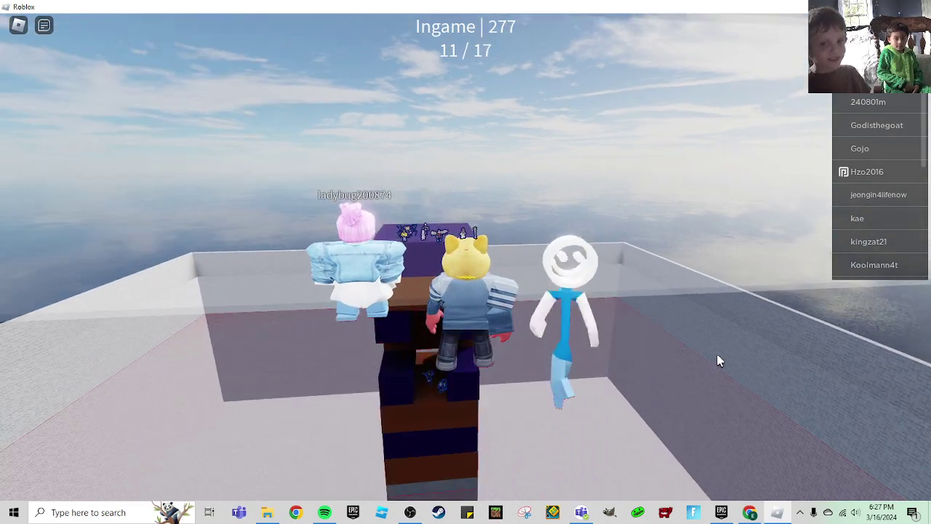
pyautogui.press('Left')
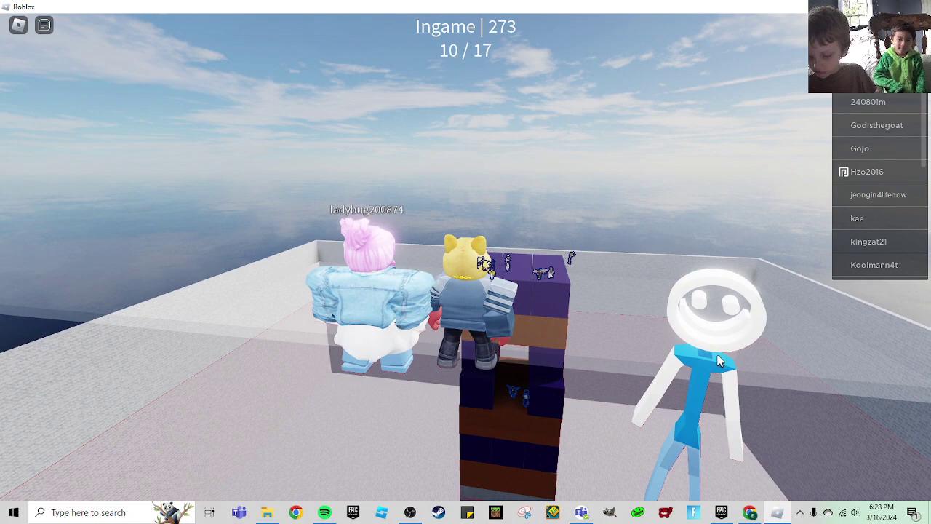
pyautogui.press('space')
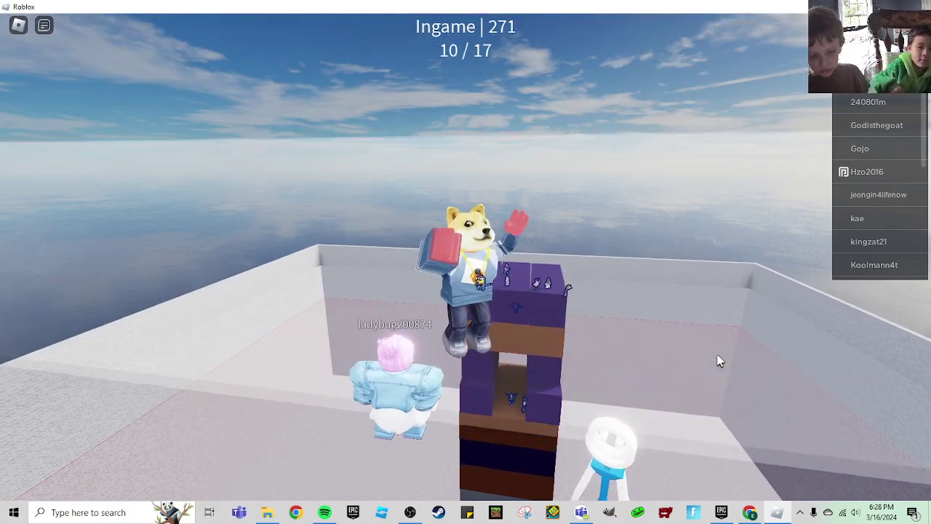
pyautogui.press('w')
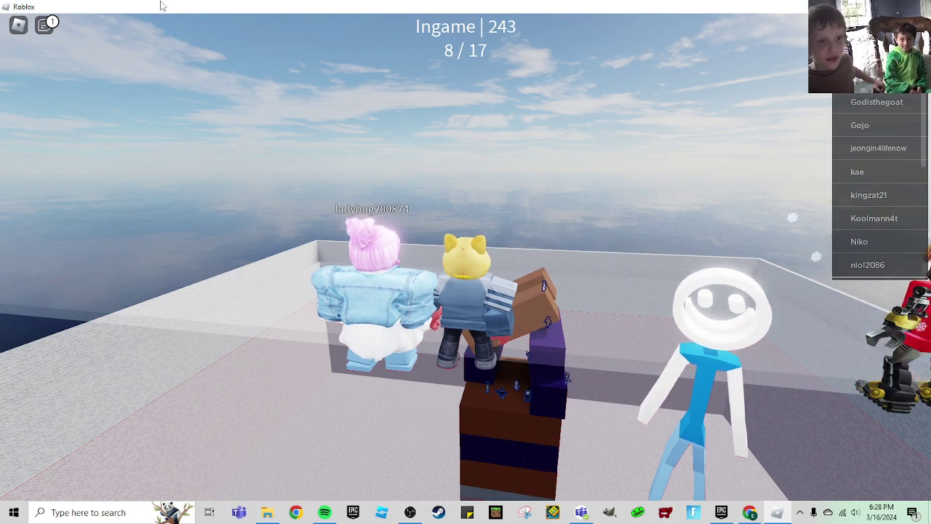
# - Open the game chat from the top-left icon and begin writing the poop message
pyautogui.click(40, 29)
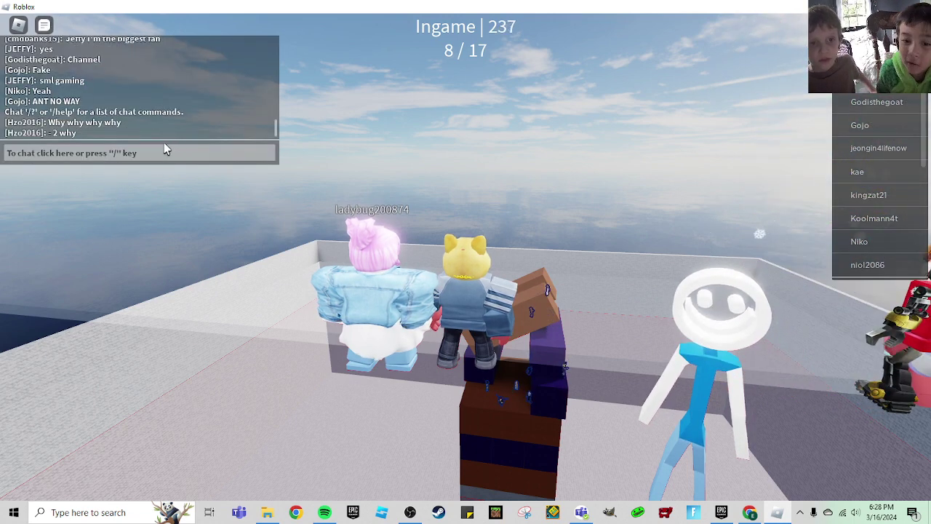
pyautogui.click(188, 157)
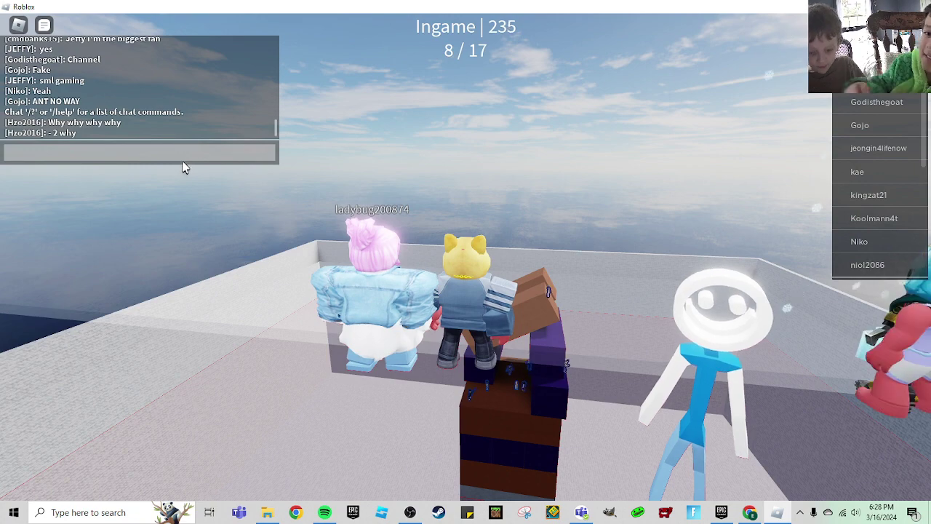
pyautogui.write('poo')
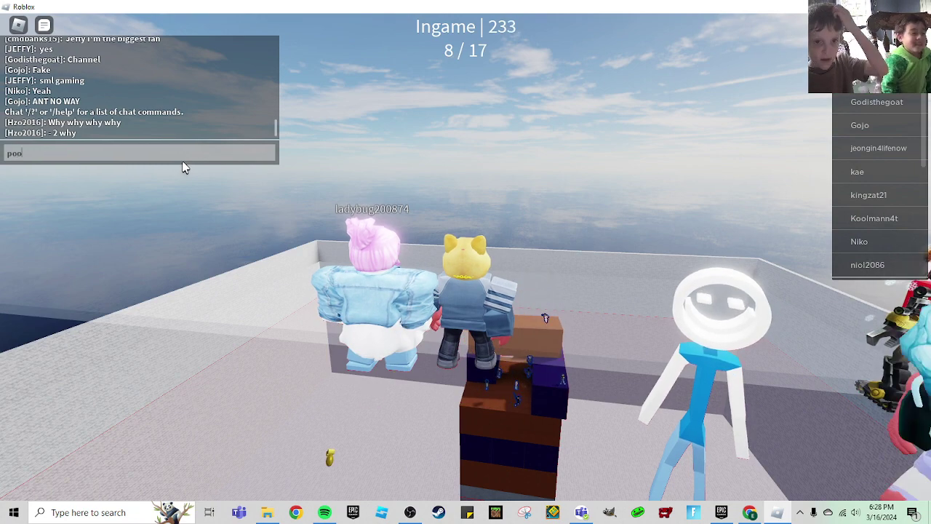
pyautogui.write('oooo')
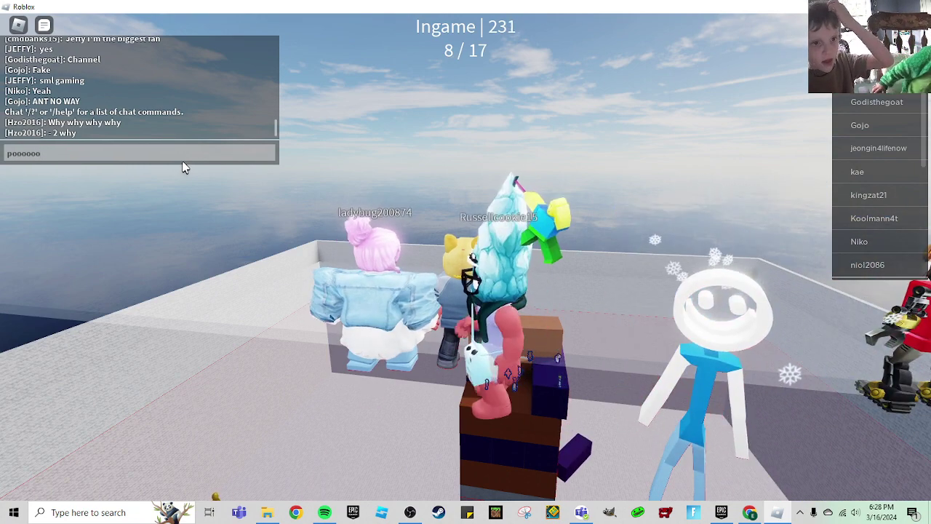
pyautogui.write('oooooooooooooooooooooooooooooooooooooooop')
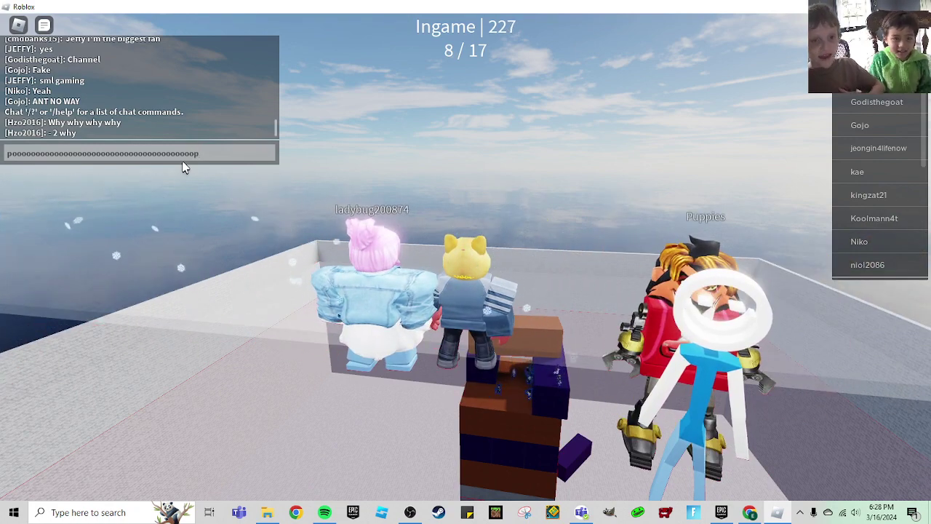
# - Send the chat message and keep playing until a new round starts on the Towers team
pyautogui.press('Return')
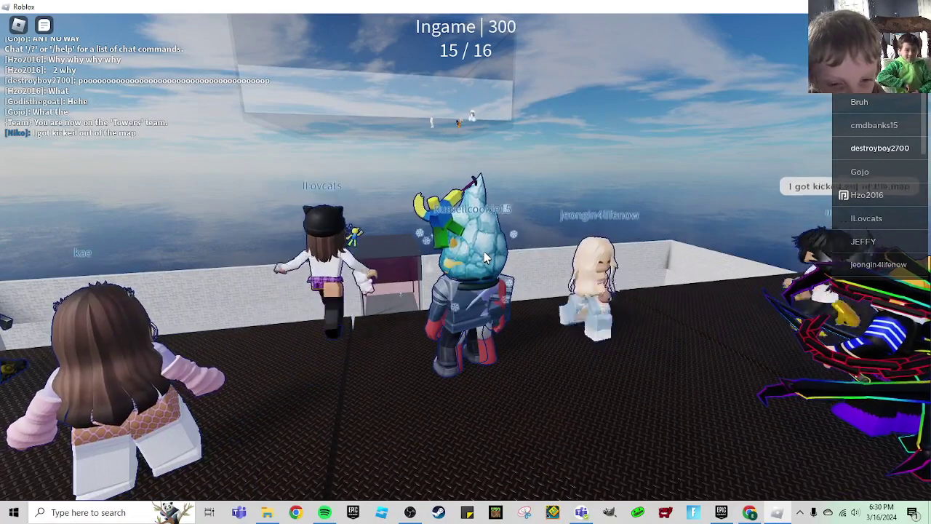
pyautogui.scroll(2, 486, 256)
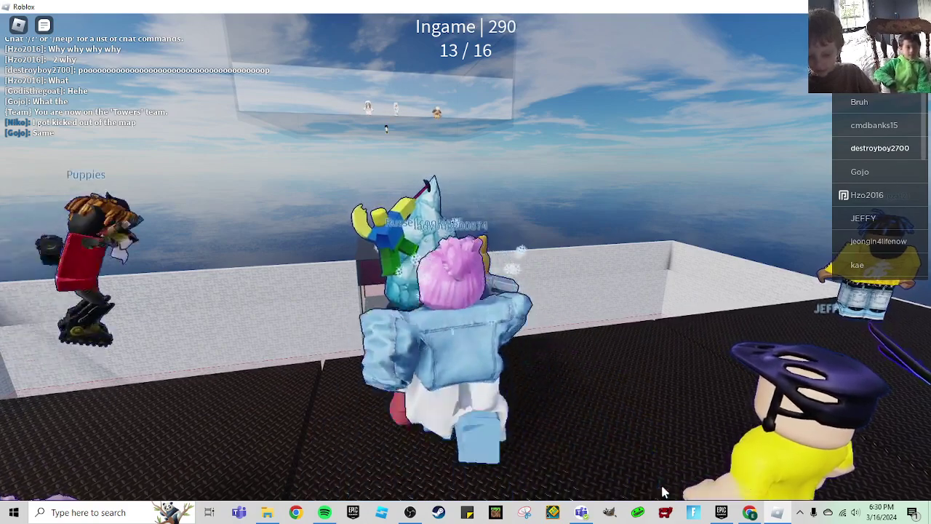
# - Jump the avatar onto the wall, drop off toward the box, and jump again
pyautogui.press('space')
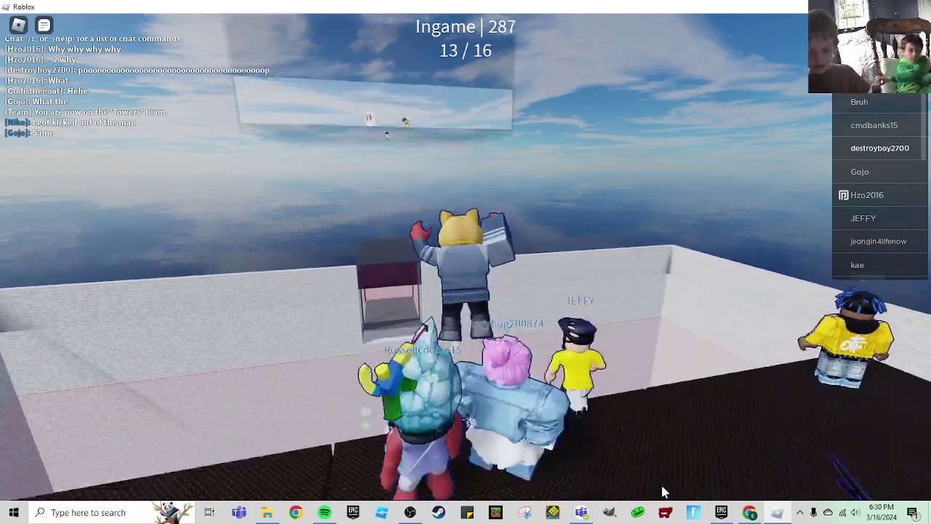
pyautogui.press('a')
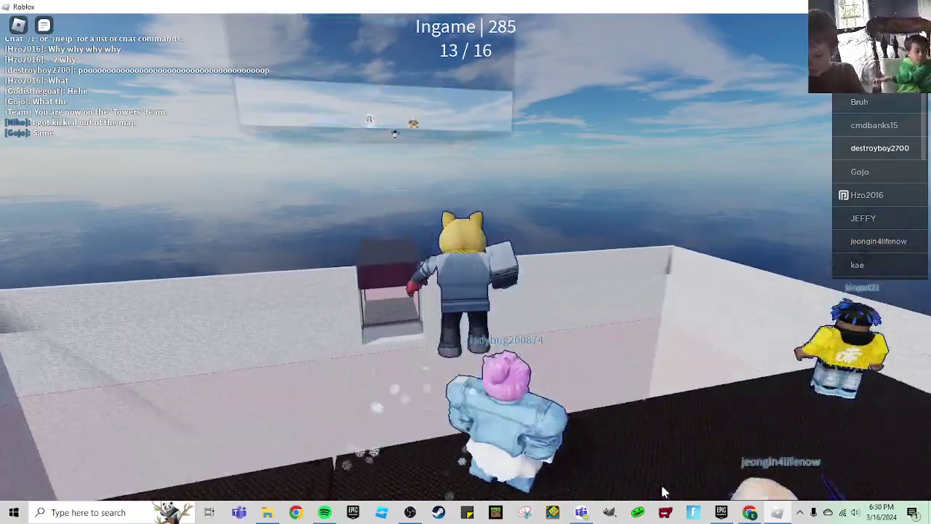
pyautogui.scroll(-3, 664, 492)
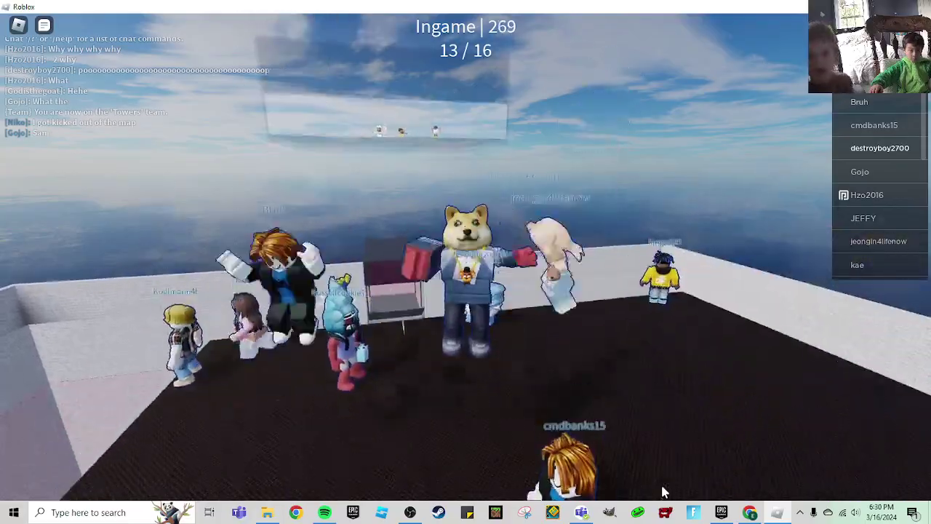
pyautogui.press('space')
pyautogui.press('1')
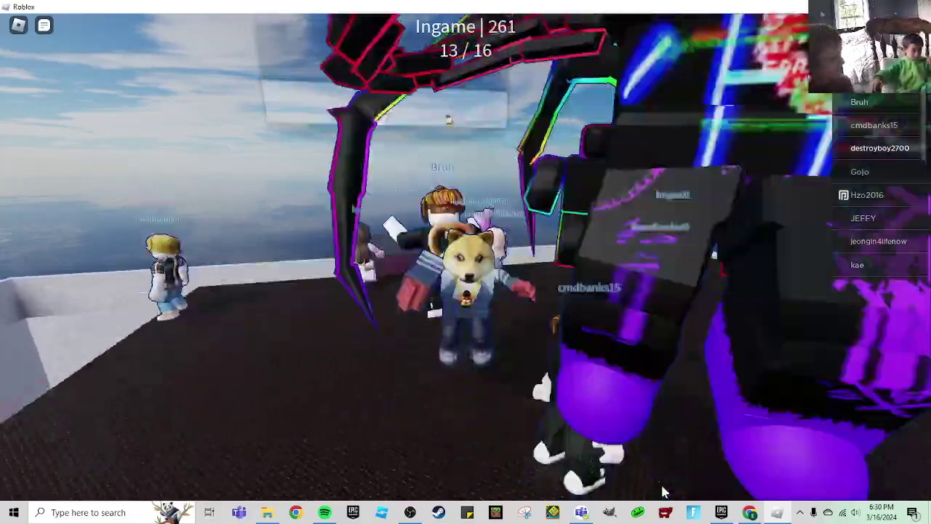
# - Walk the avatar forward onto the dark arena platform and jump around on the floor
pyautogui.press('w')
pyautogui.press('w')
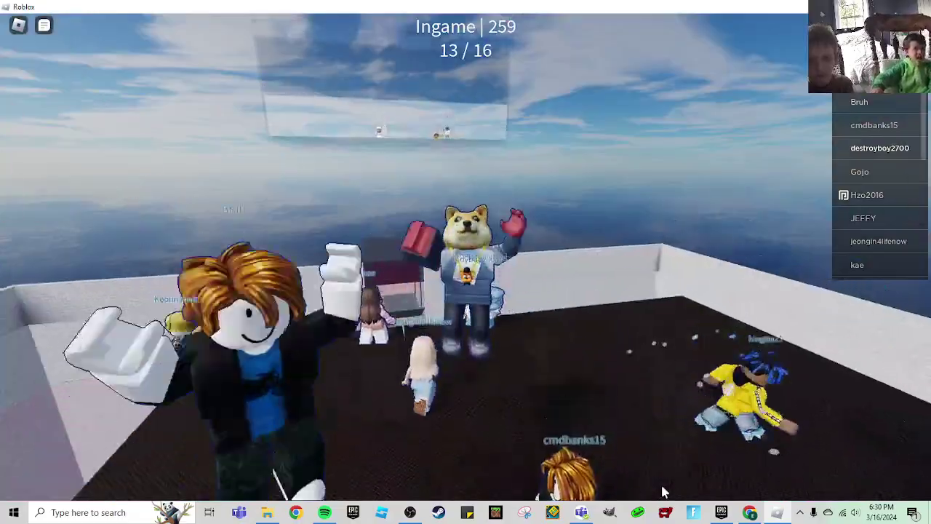
pyautogui.press('w')
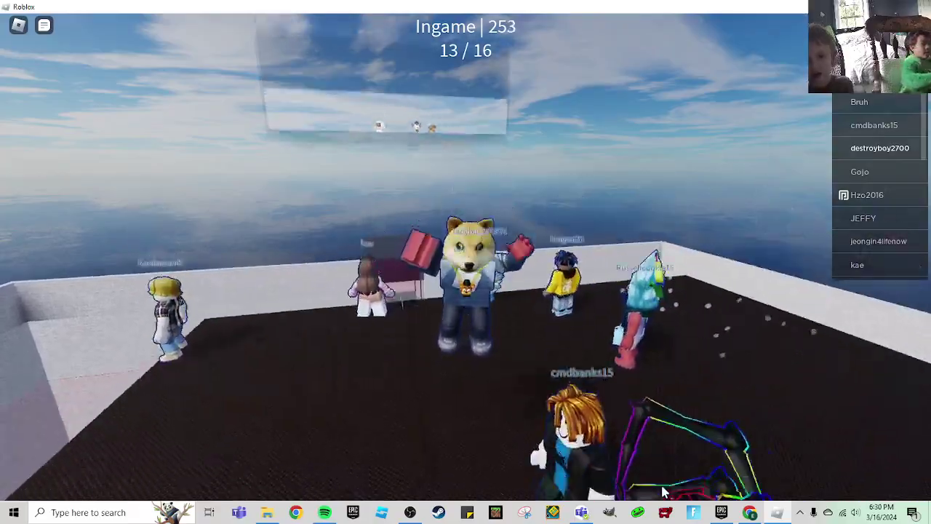
pyautogui.press('w')
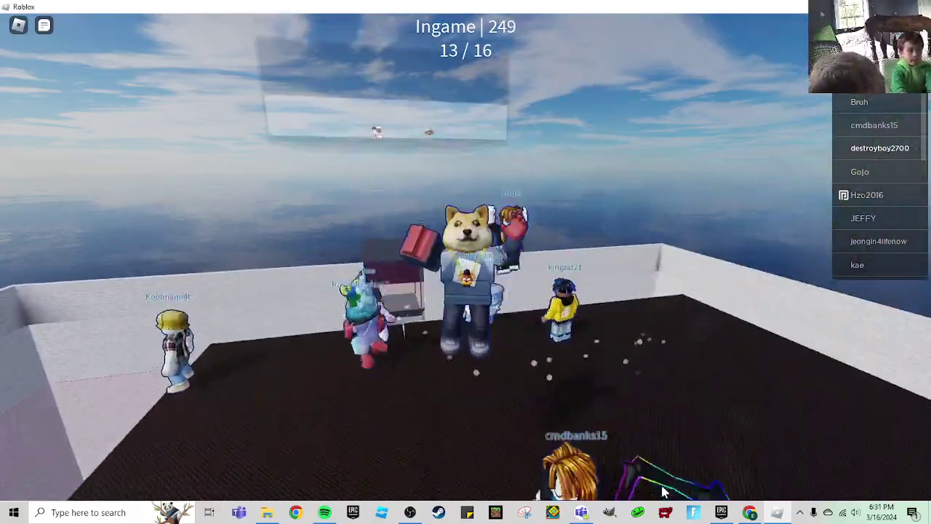
pyautogui.press('space')
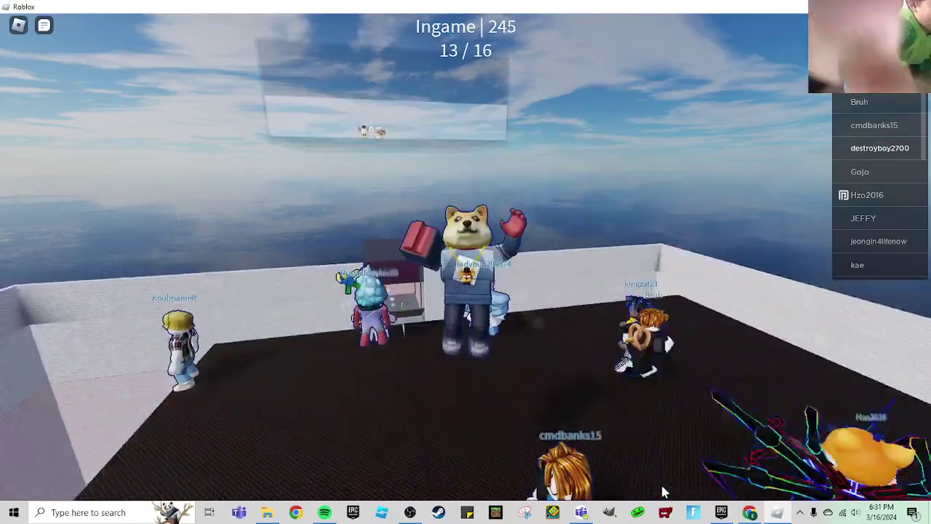
pyautogui.press('space')
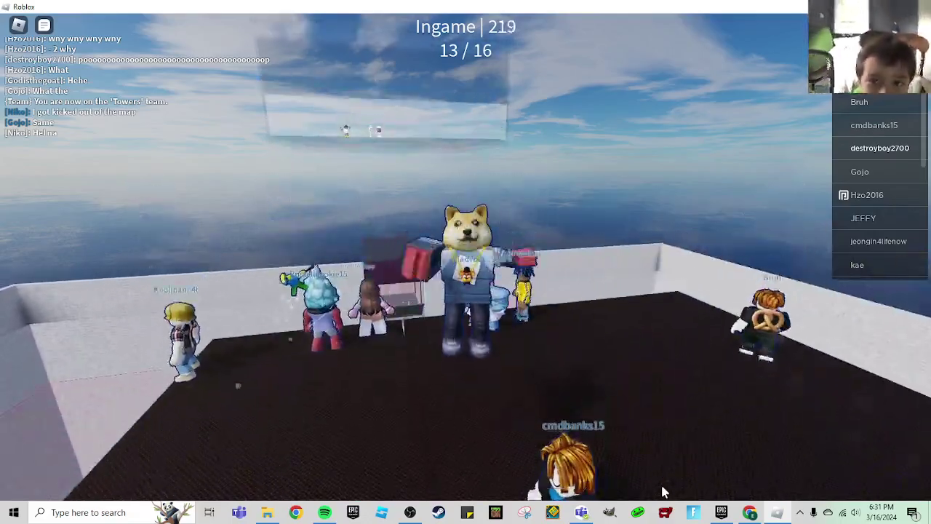
# - Walk the avatar toward the far wall and swing the camera around to the other players
pyautogui.press('s')
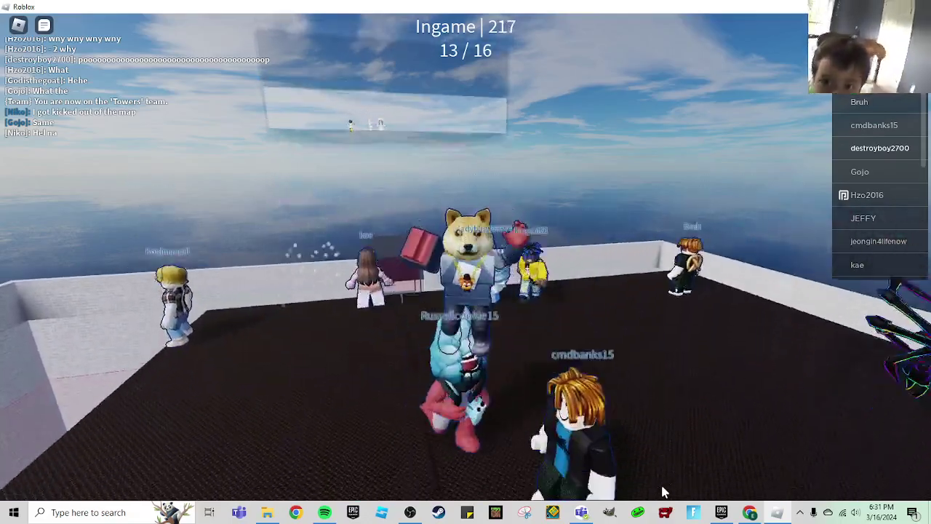
pyautogui.press('w')
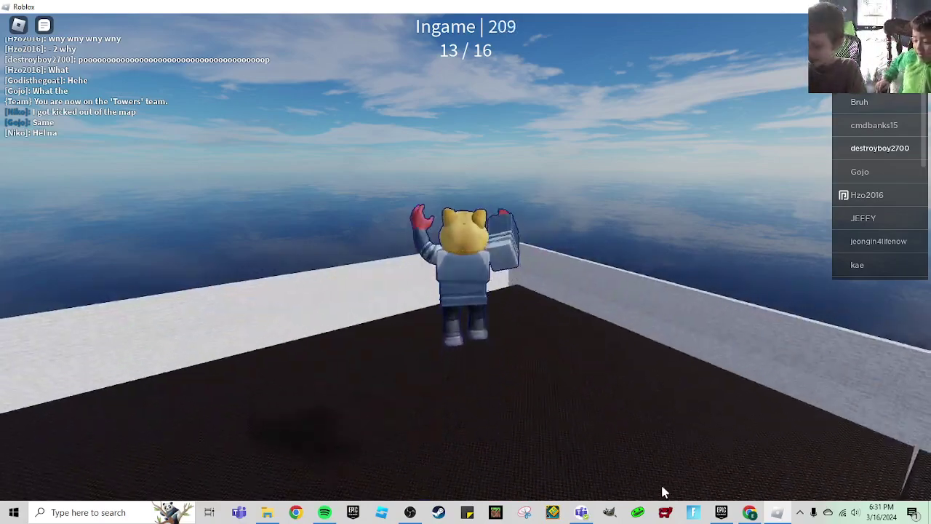
pyautogui.press('s')
pyautogui.press('w')
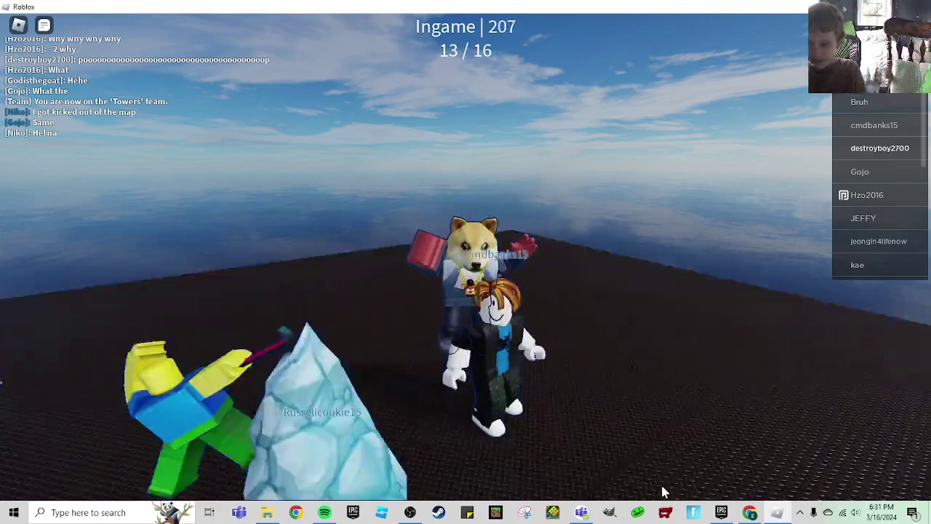
pyautogui.press('w')
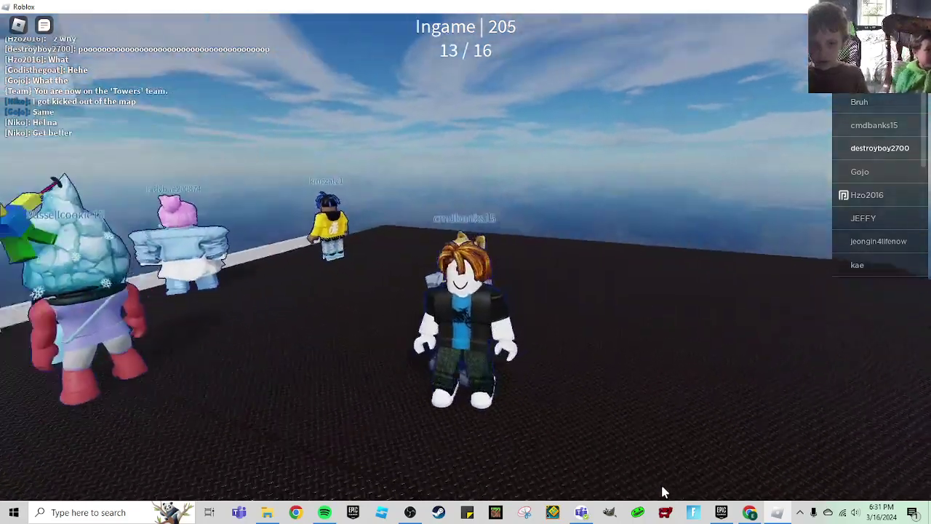
pyautogui.press('Right')
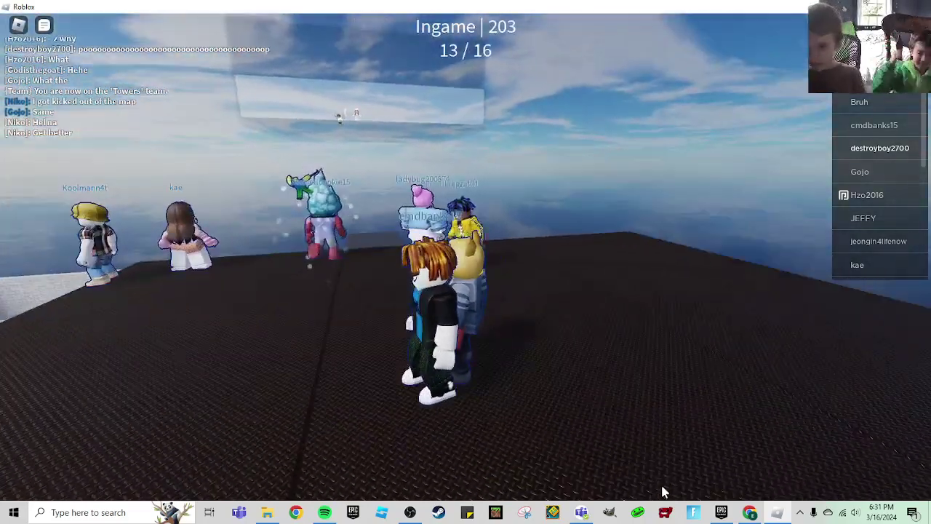
pyautogui.press('Right')
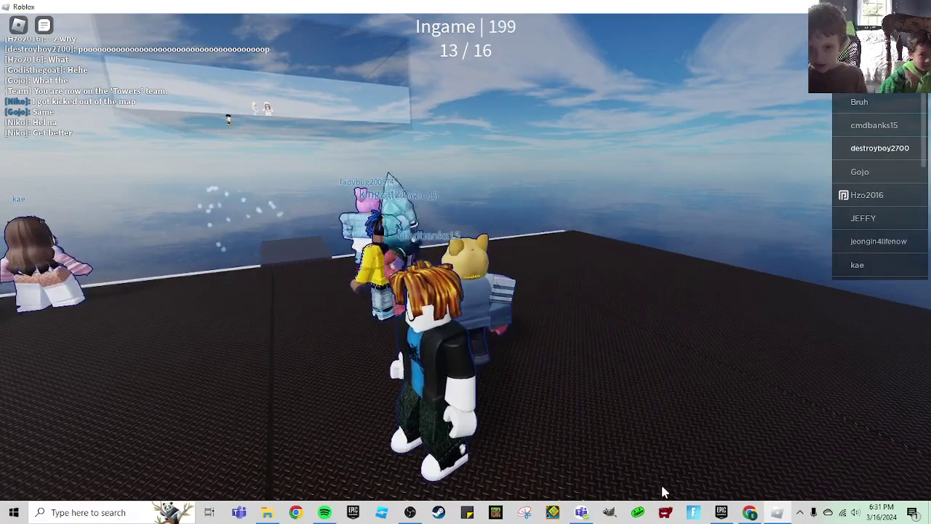
pyautogui.press('Left')
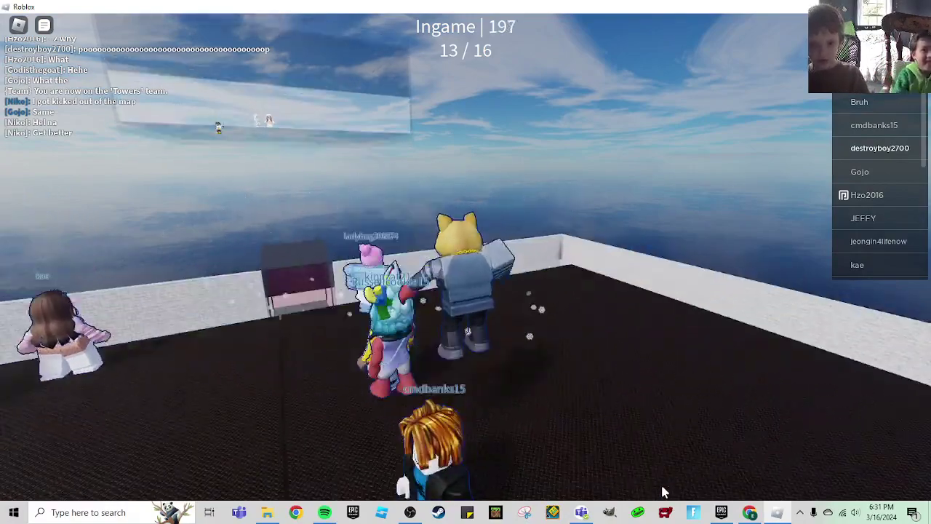
pyautogui.press('Right')
# - Step back and forth into the player group, then turn on Shift Lock
pyautogui.press('s')
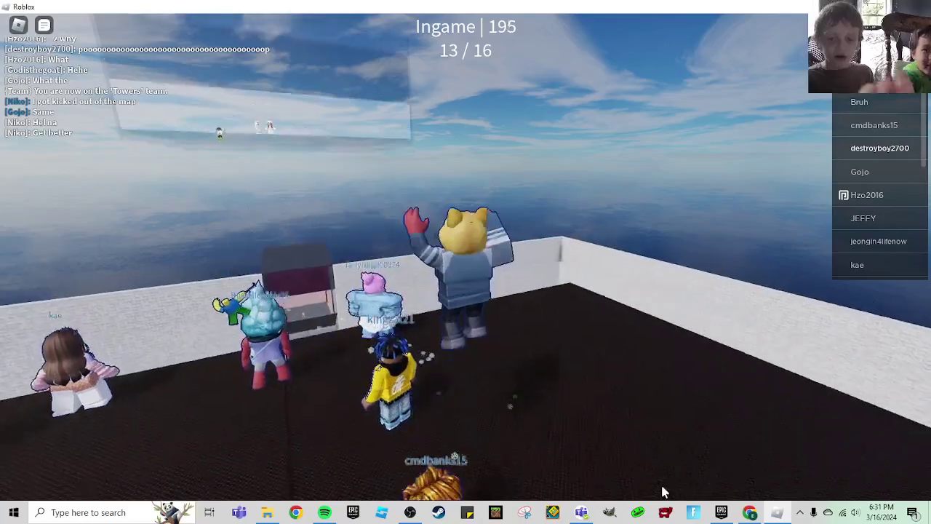
pyautogui.press('w')
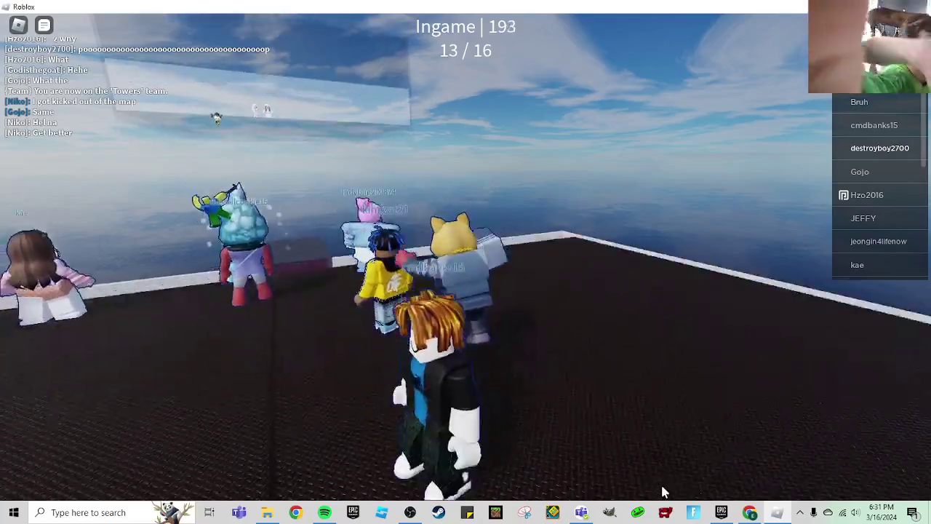
pyautogui.press('s')
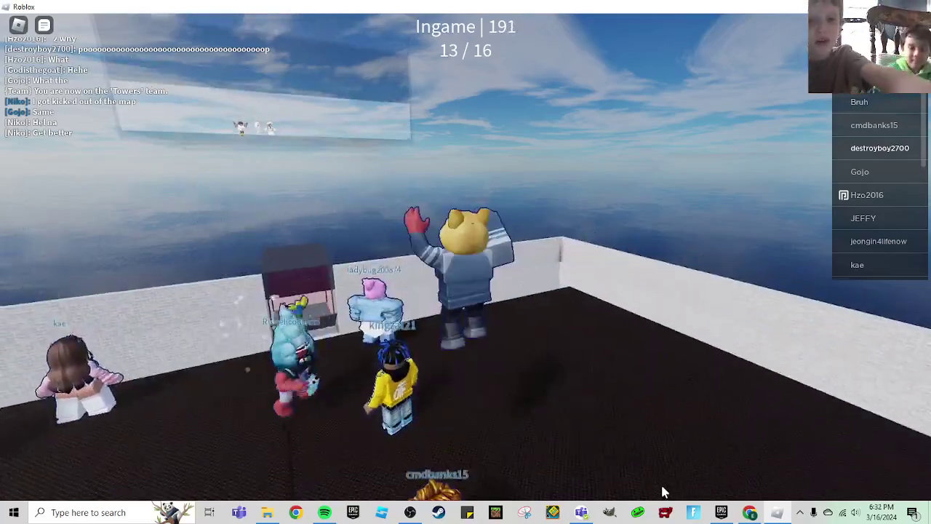
pyautogui.press('w')
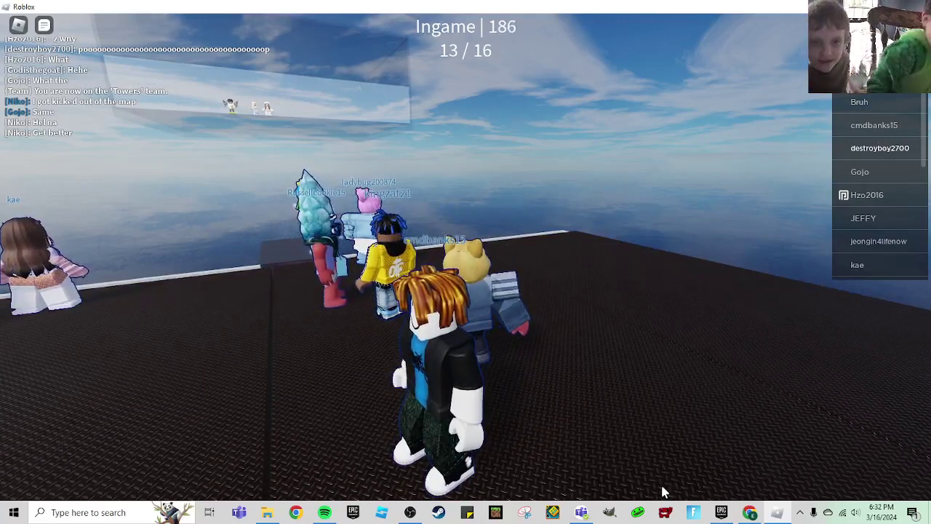
pyautogui.press('shift')
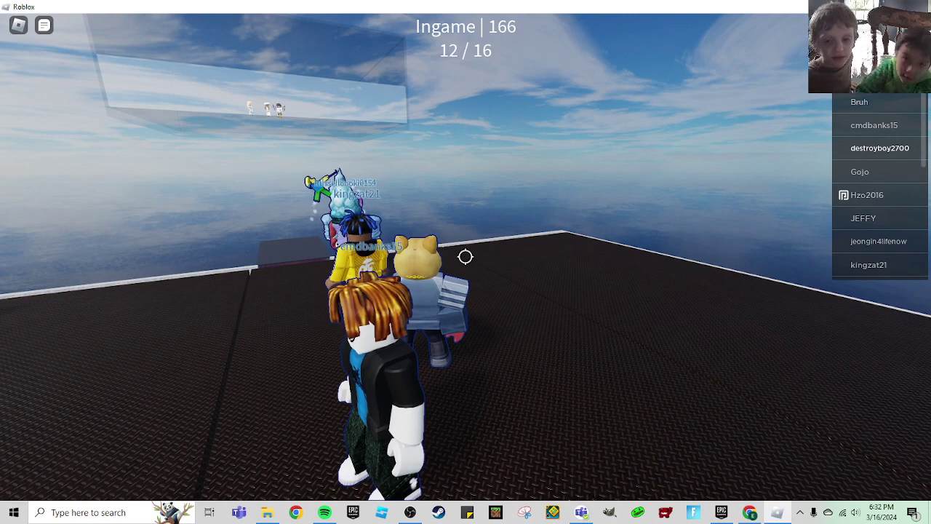
# - Turn off Shift Lock and step the avatar back and forth into the player group
pyautogui.press('shift')
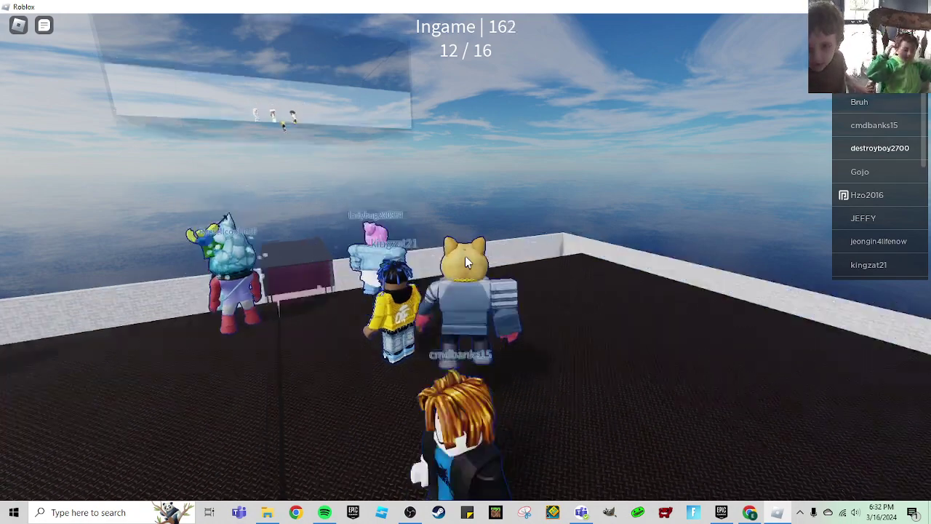
pyautogui.press('w')
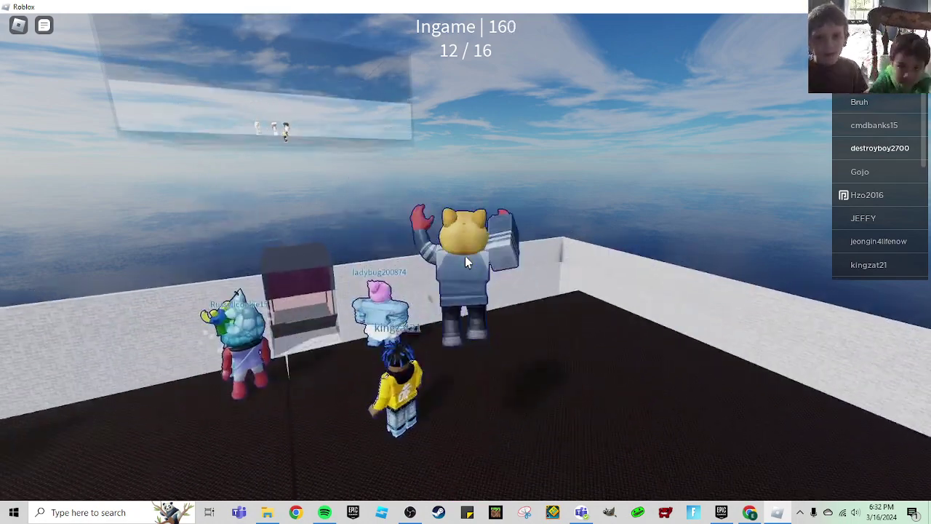
pyautogui.press('s')
pyautogui.press('w')
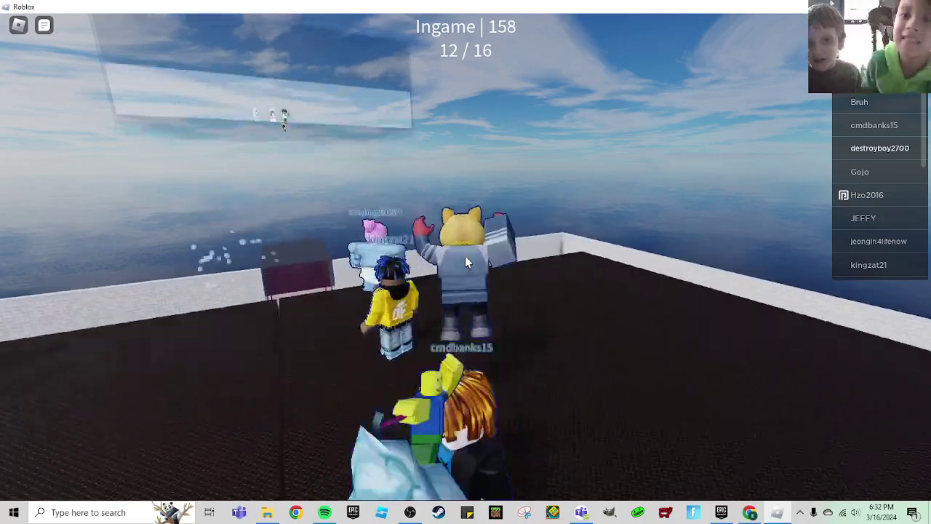
pyautogui.press('w')
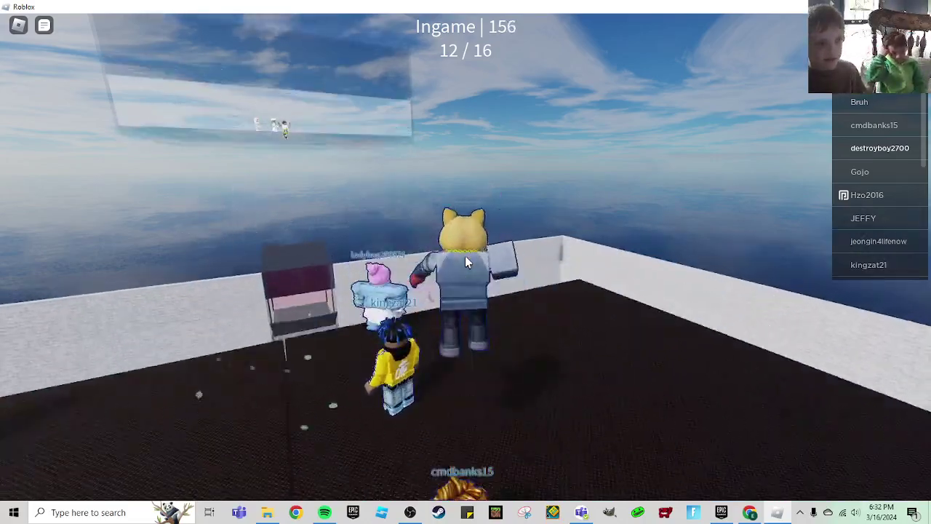
# - Walk the avatar up to the arena wall and rotate the camera around to face it
pyautogui.press('w')
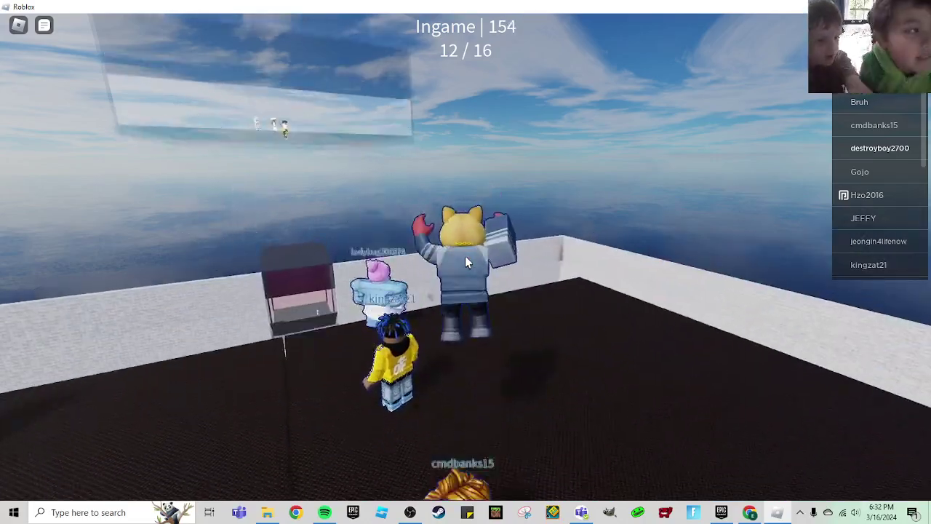
pyautogui.press('w')
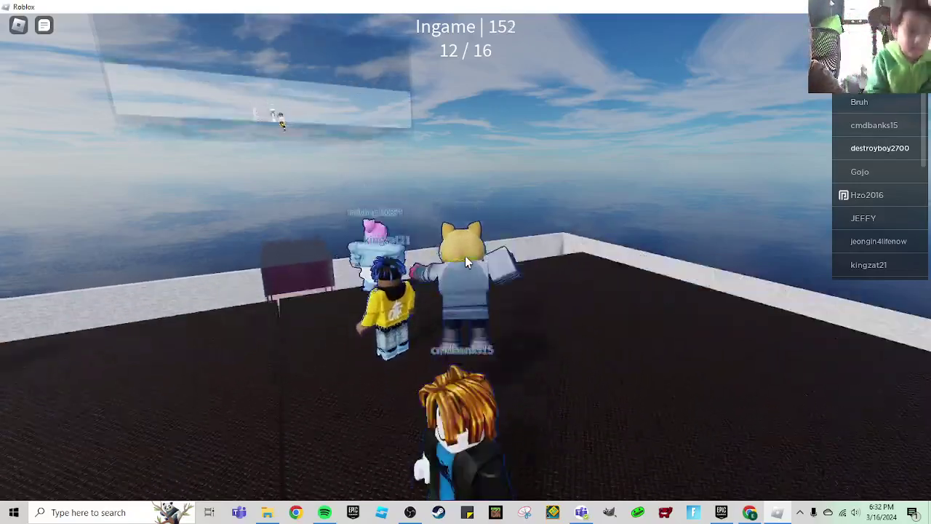
pyautogui.press('w')
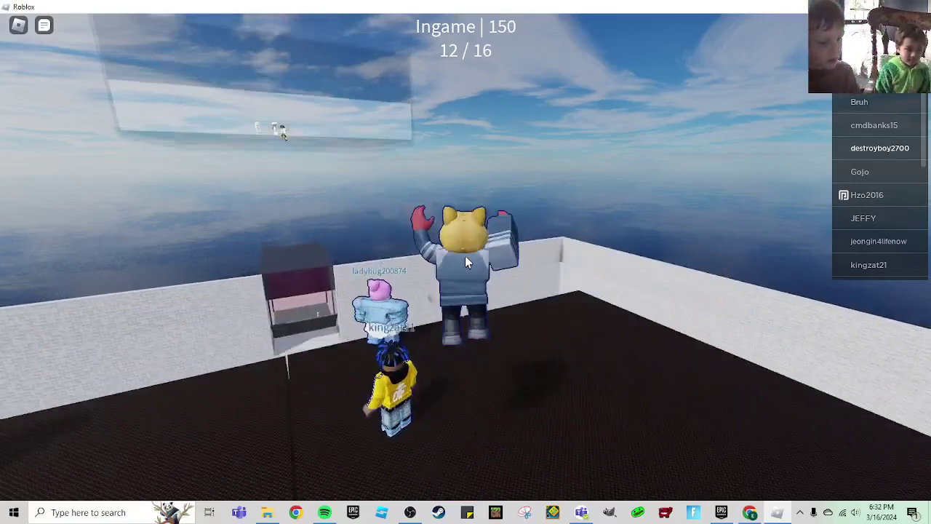
pyautogui.press('w')
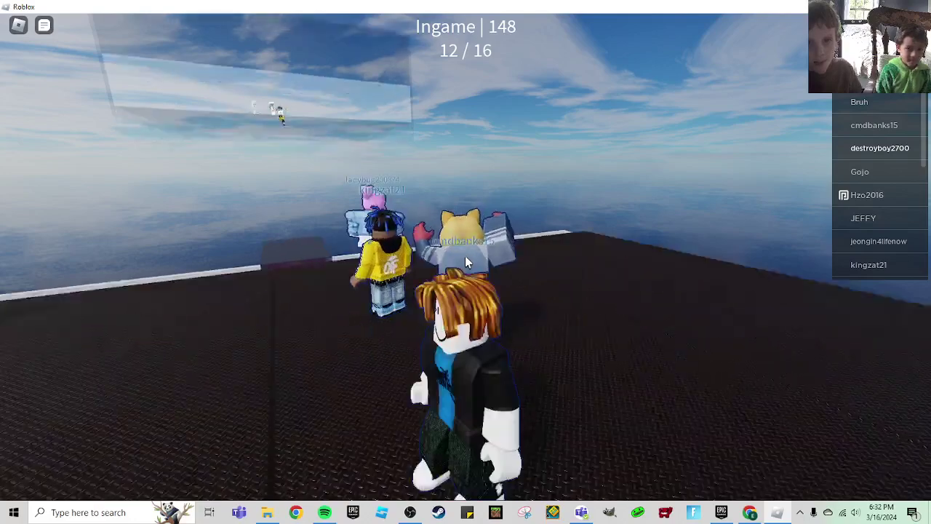
pyautogui.press('w')
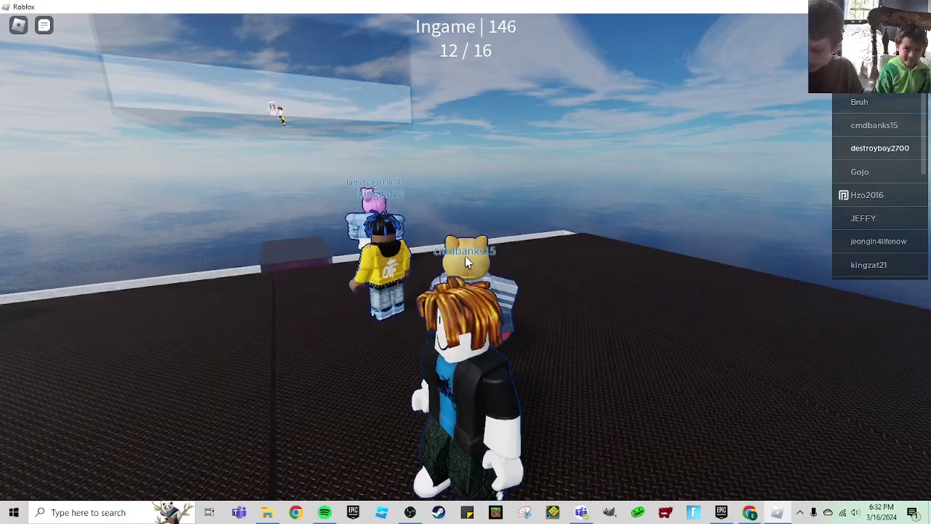
pyautogui.press('w')
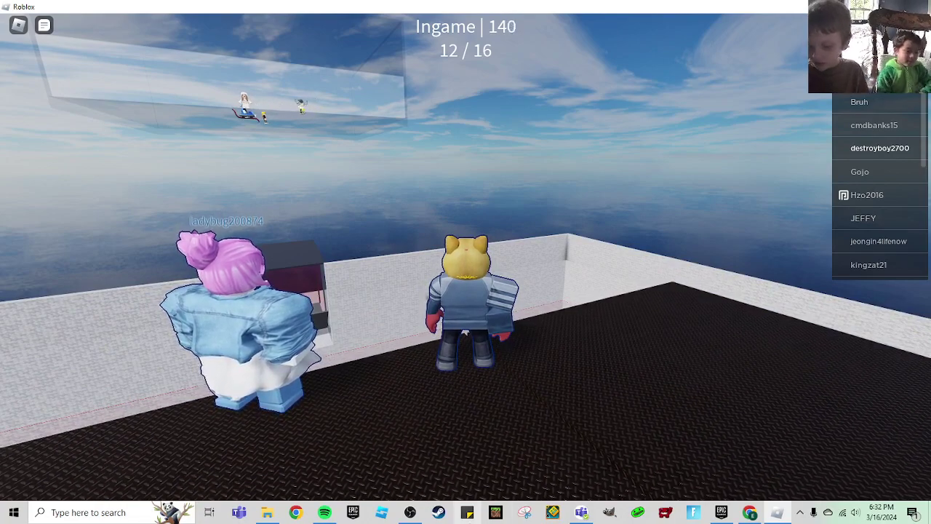
pyautogui.press('Right')
pyautogui.press('Right')
pyautogui.press('Right')
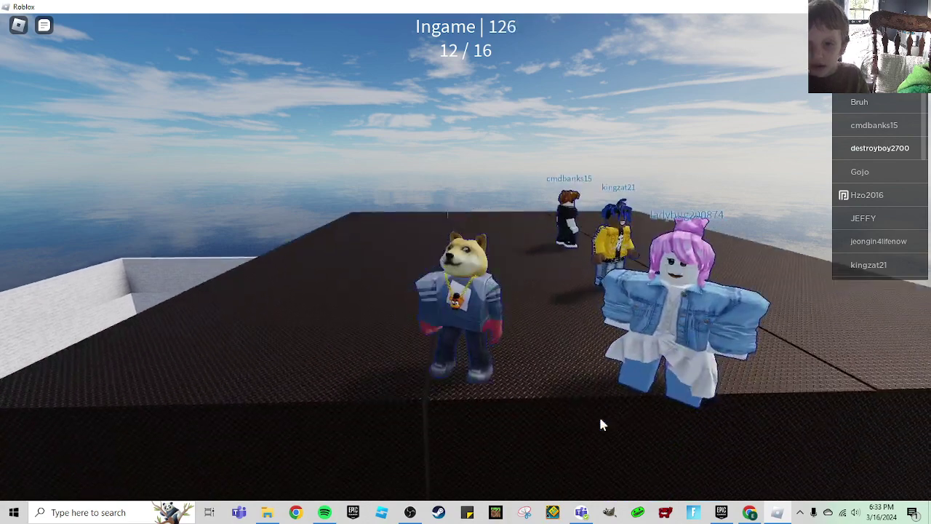
# - Keep jumping around the arena until the avatar is eliminated to the Spectating team
pyautogui.press('space')
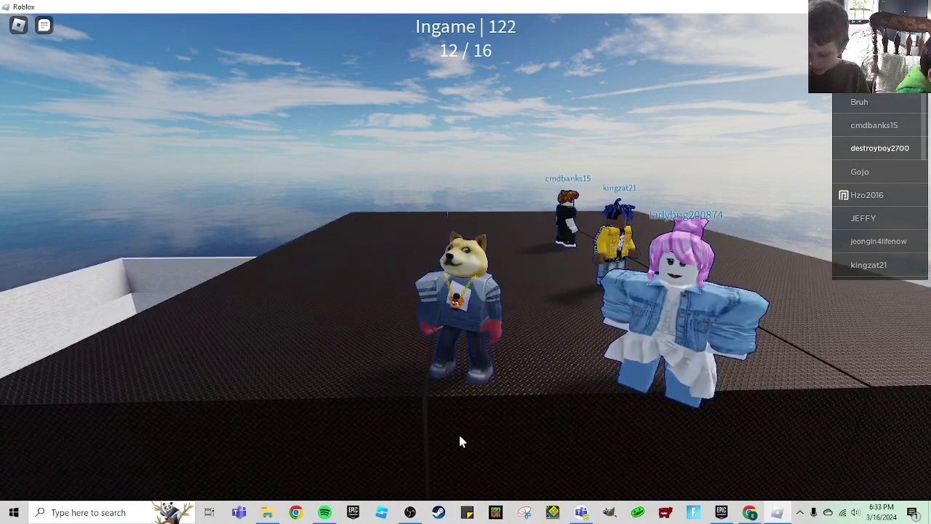
pyautogui.press('space')
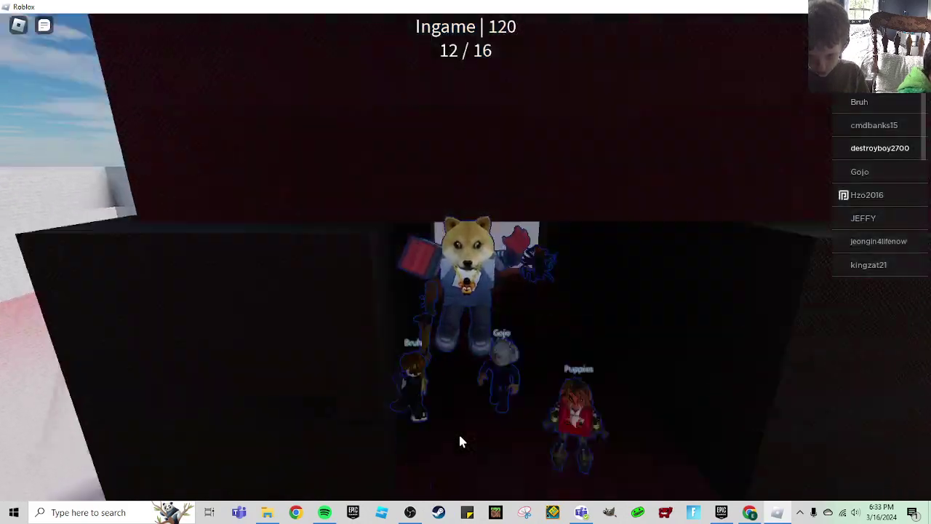